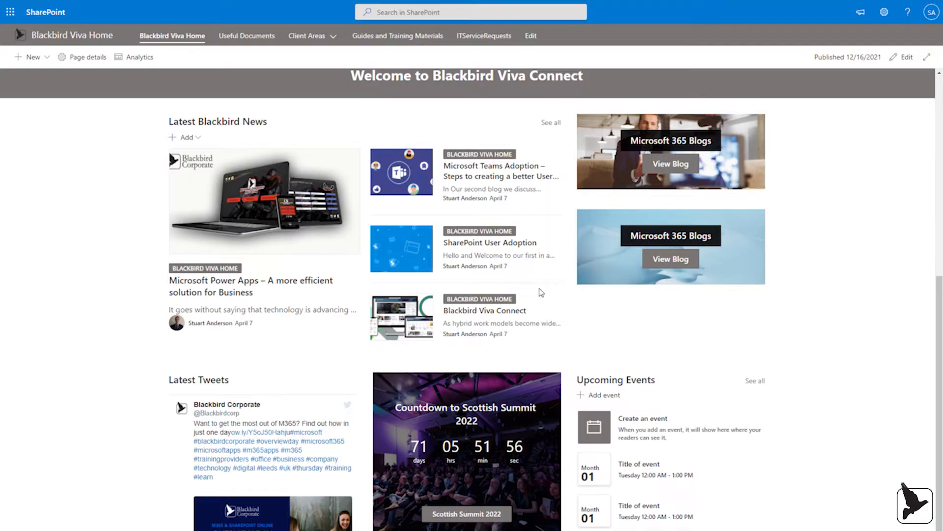
pyautogui.scroll(8, 539, 292)
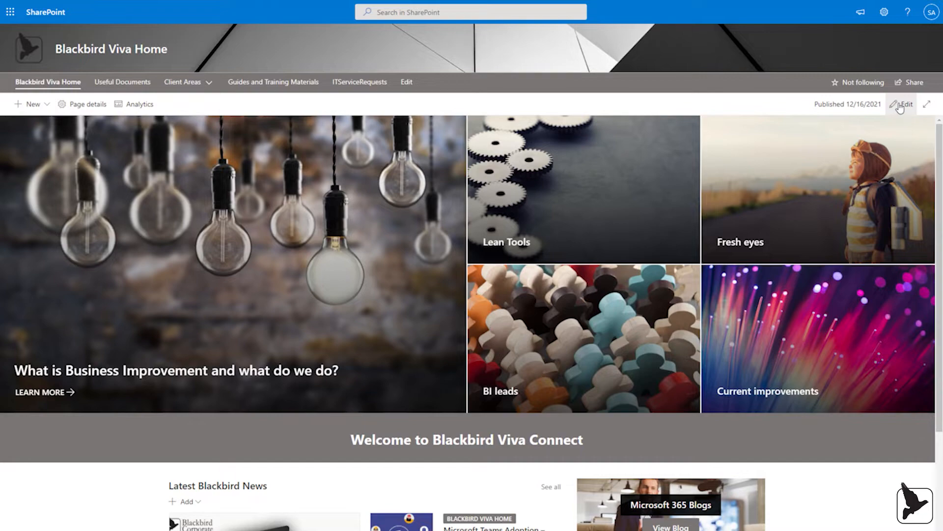
# Start editing the Blackbird Viva Home page and bring up section layouts above Latest Tweets.
pyautogui.click(900, 106)
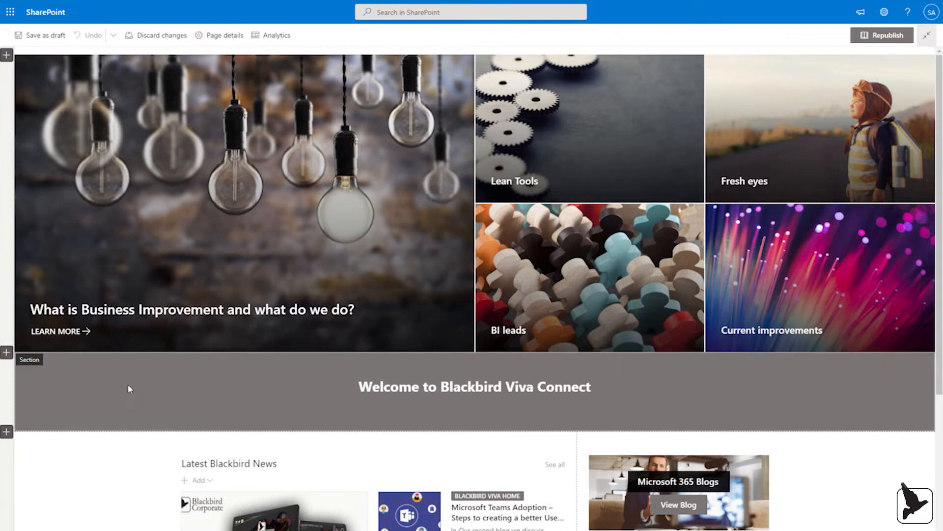
pyautogui.scroll(-4, 128, 384)
pyautogui.scroll(-4, 127, 384)
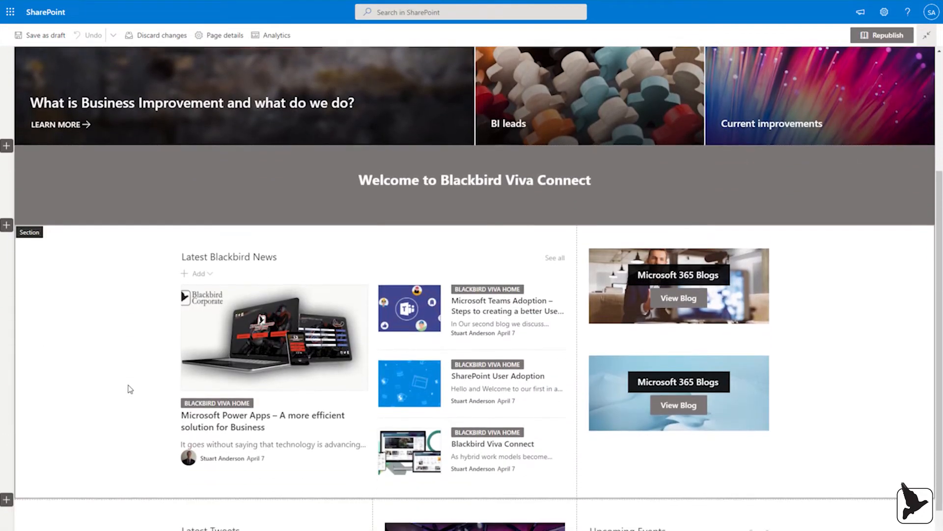
pyautogui.scroll(-2, 127, 388)
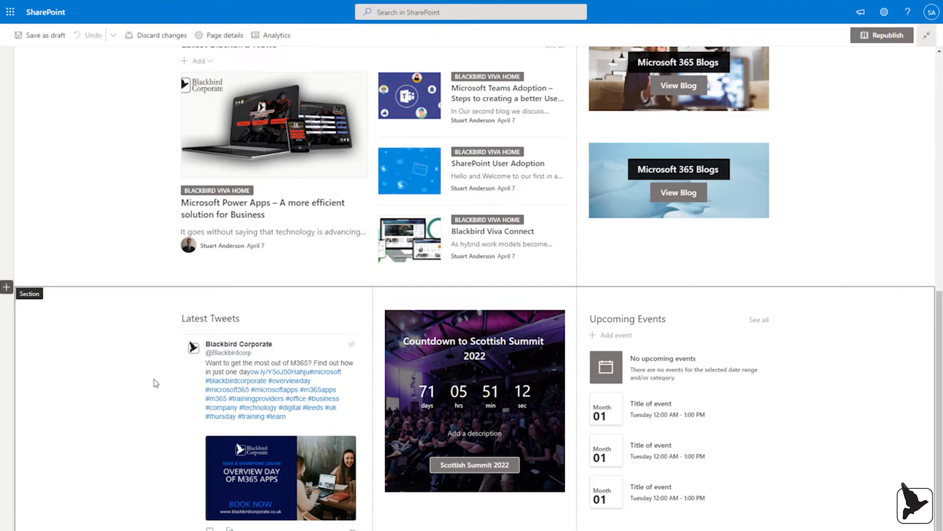
pyautogui.click(7, 286)
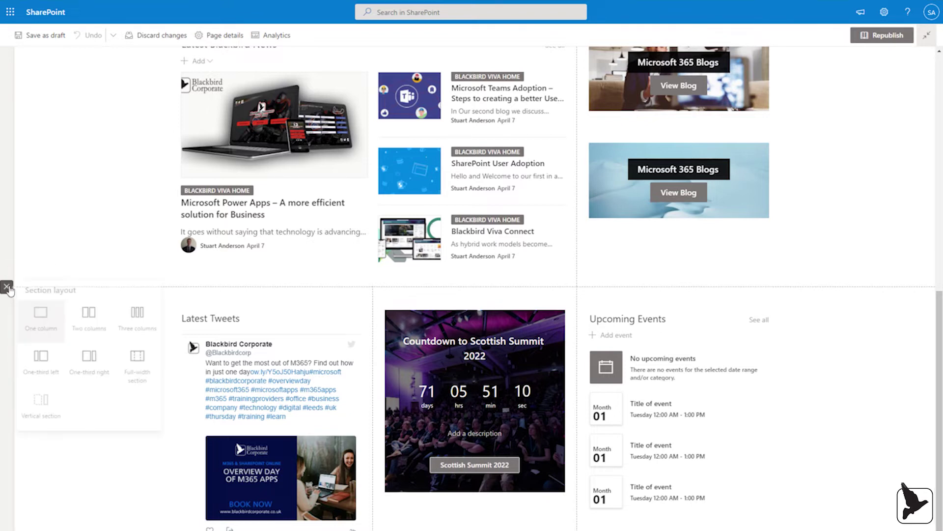
# Insert a one-column section between the news and Latest Tweets sections.
pyautogui.click(46, 318)
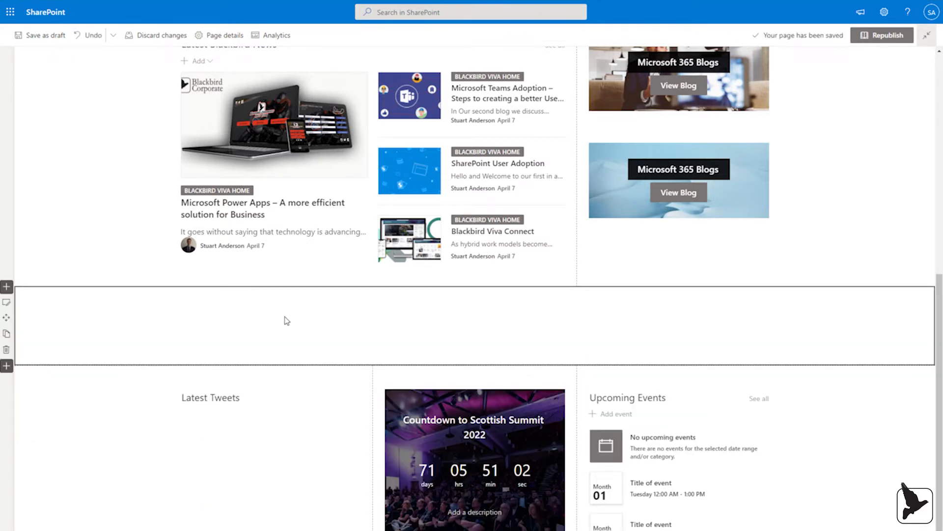
# Shade the new section with the Strong dark grey background.
pyautogui.click(7, 305)
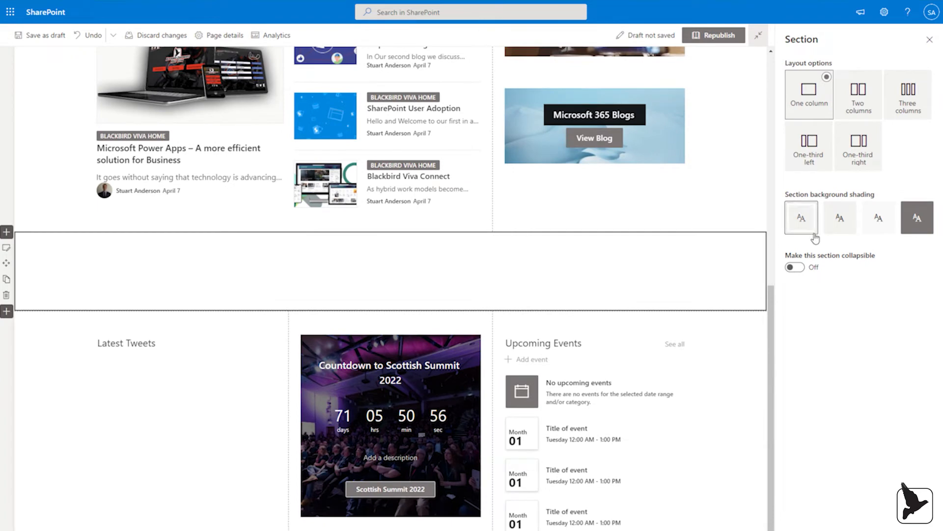
pyautogui.click(912, 222)
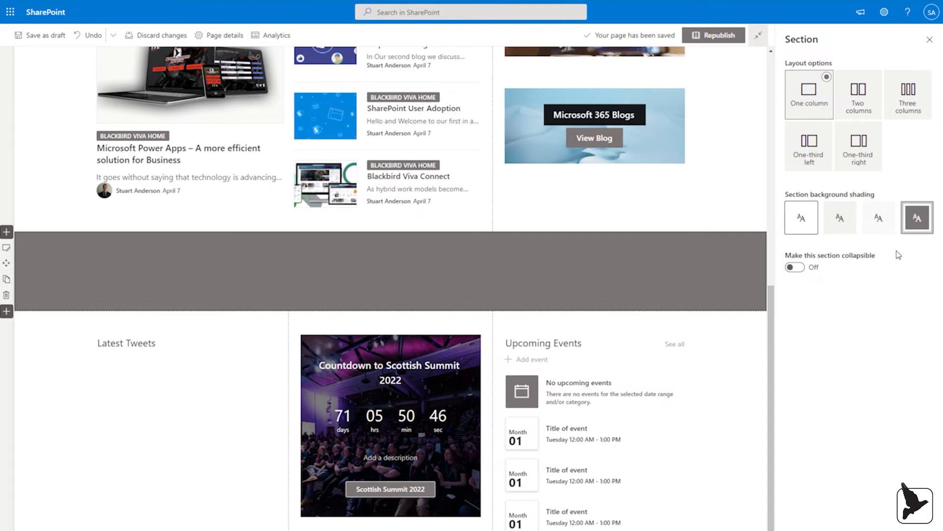
pyautogui.click(930, 40)
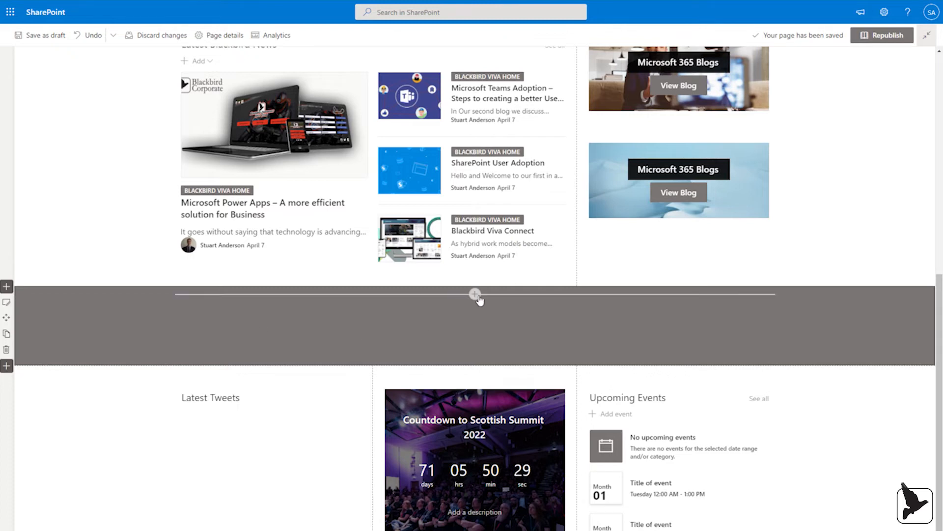
pyautogui.moveTo(476, 293)
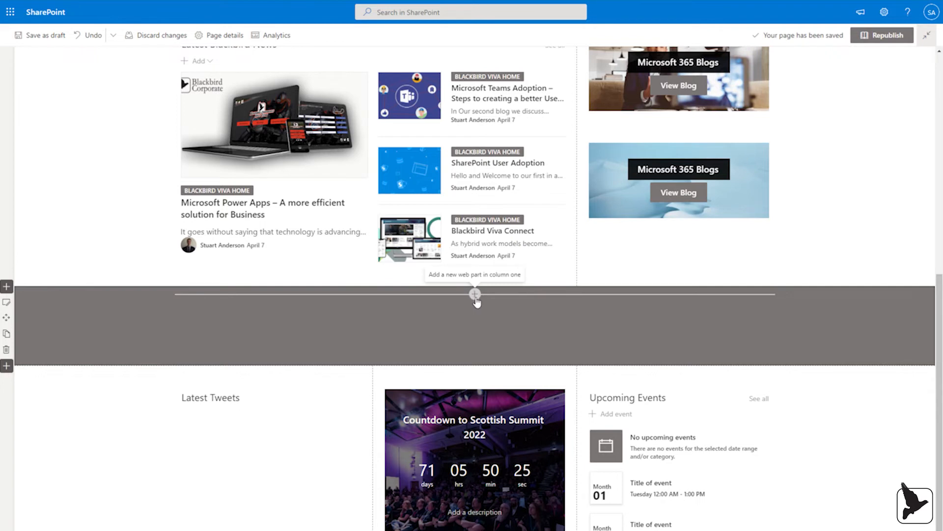
# Add a Text web part inside the grey section.
pyautogui.click(475, 297)
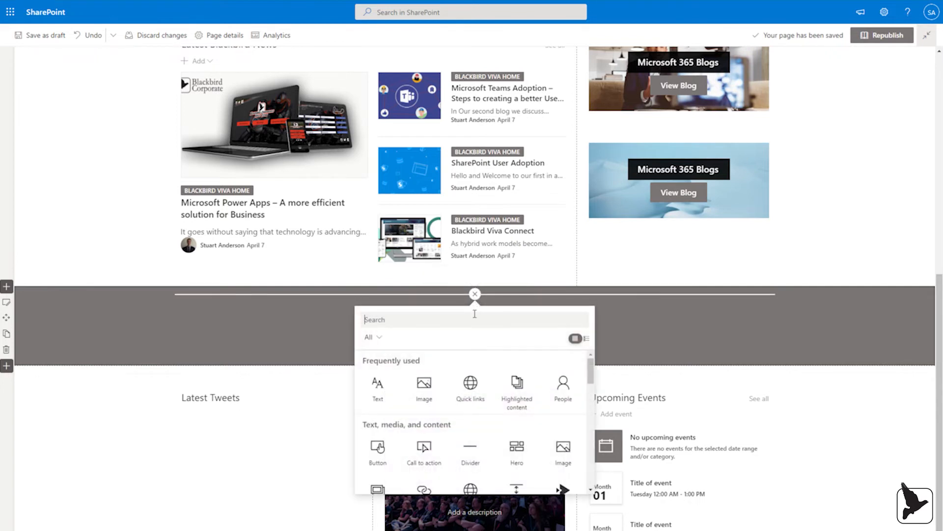
pyautogui.click(381, 389)
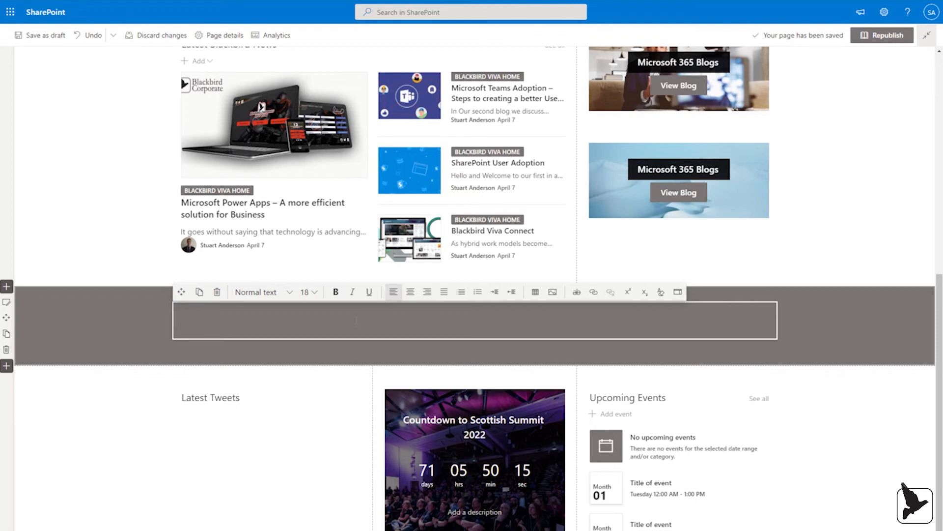
pyautogui.write('Social and Even')
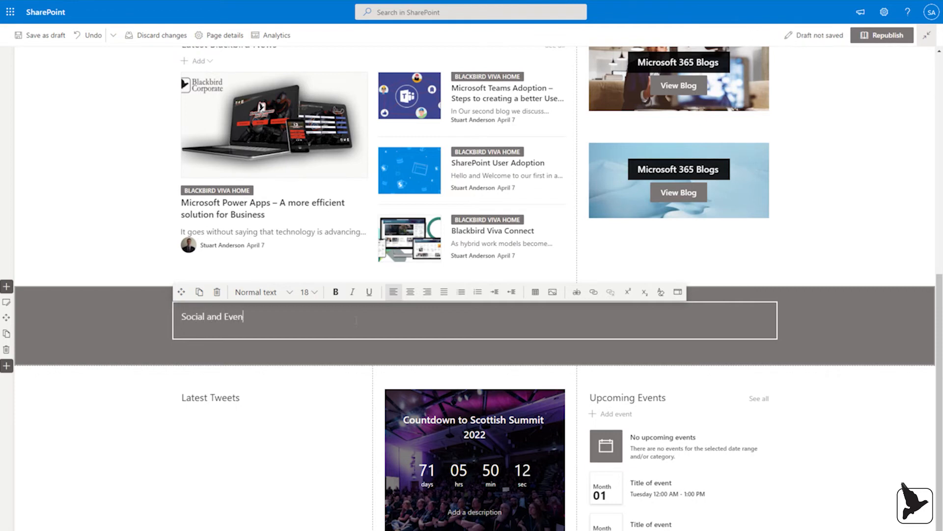
pyautogui.write('ts')
# Make the 'Social and Events' heading bold, centred and font size 32.
pyautogui.hotkey('ctrl', 'a')
pyautogui.click(335, 292)
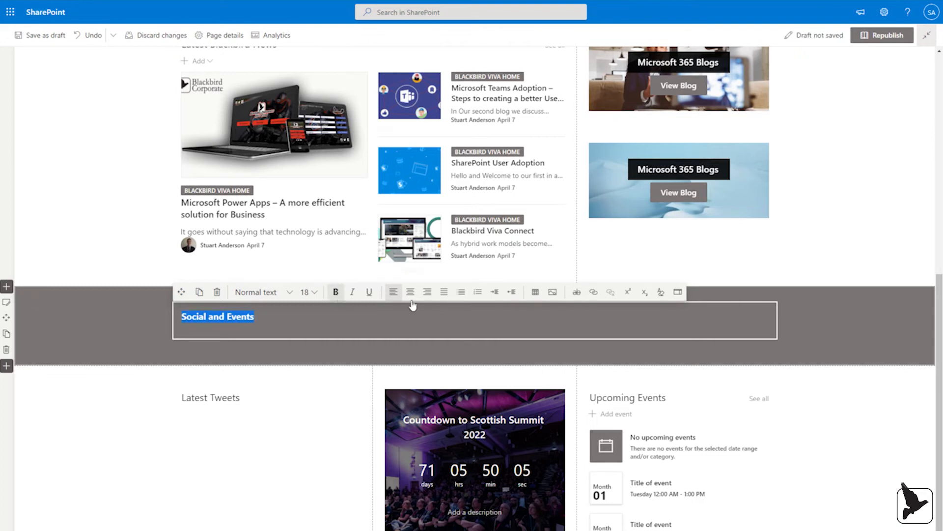
pyautogui.click(410, 292)
pyautogui.click(310, 292)
pyautogui.click(307, 442)
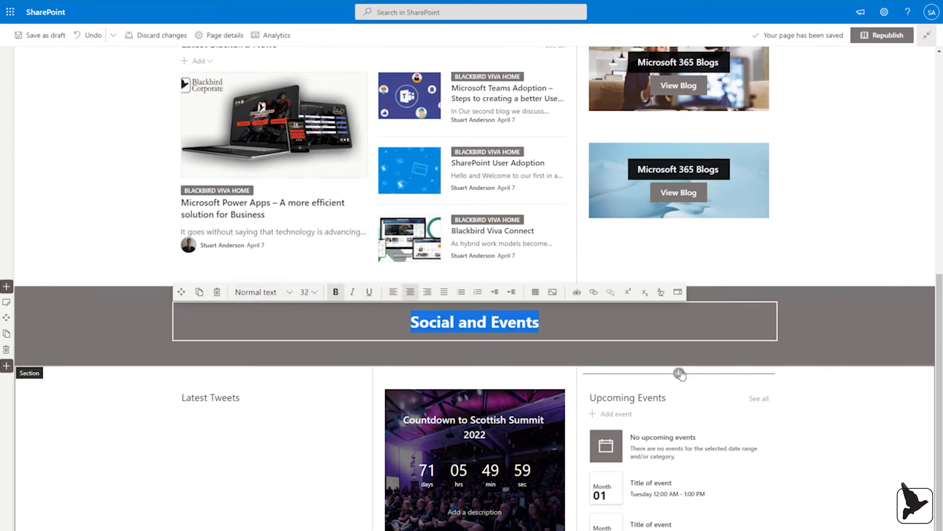
# Republish the home page with the grey Social and Events heading.
pyautogui.click(880, 37)
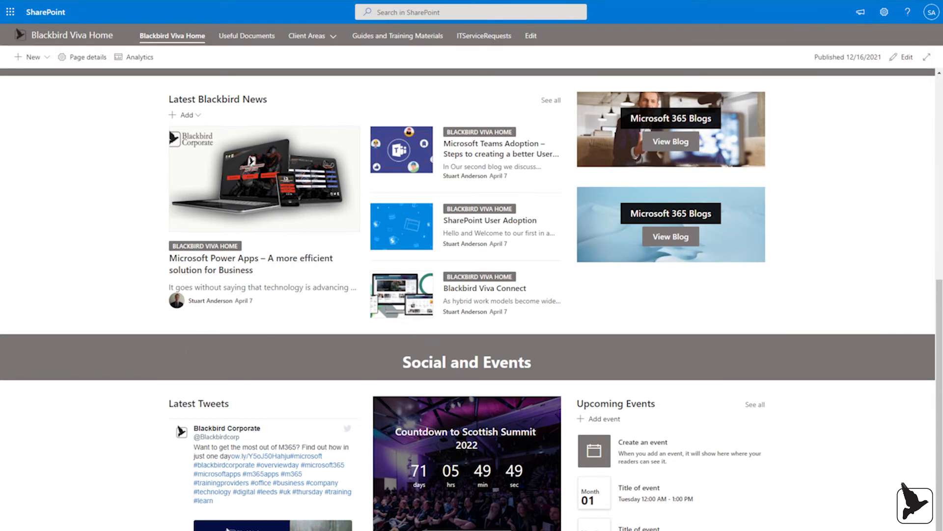
pyautogui.scroll(3, 185, 356)
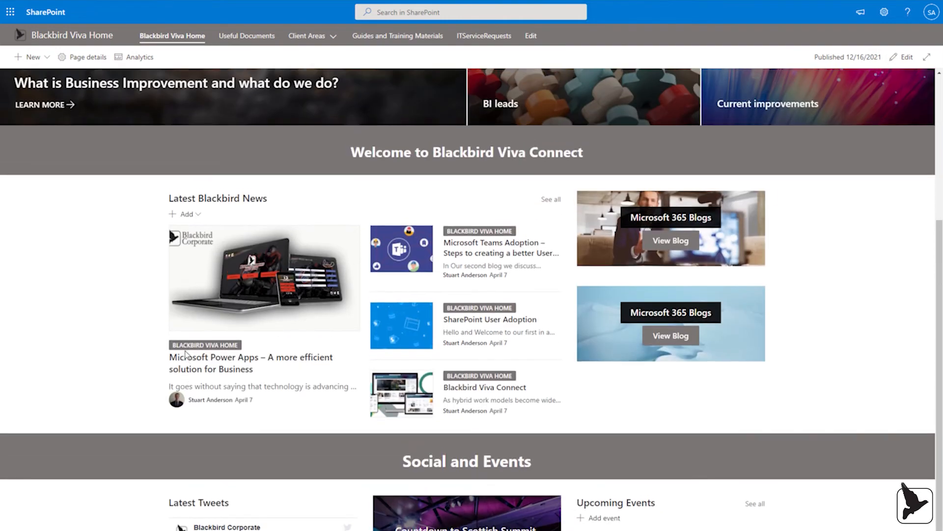